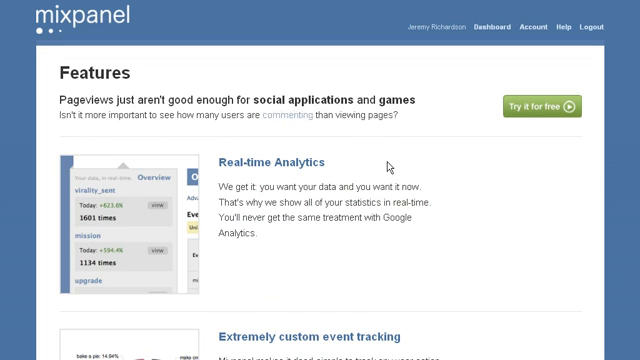
{"action": "scroll", "coordinate": [390, 167], "scroll_direction": "down", "scroll_amount": 3}
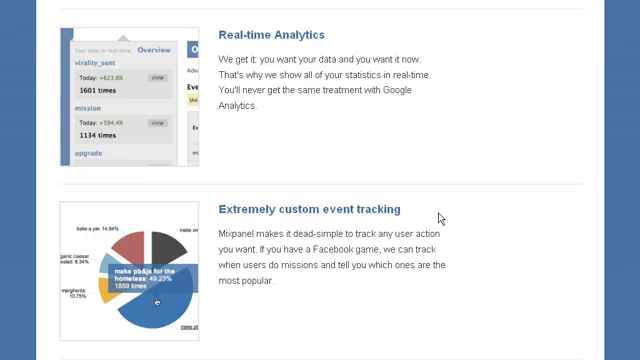
{"action": "scroll", "coordinate": [440, 218], "scroll_direction": "down", "scroll_amount": 4}
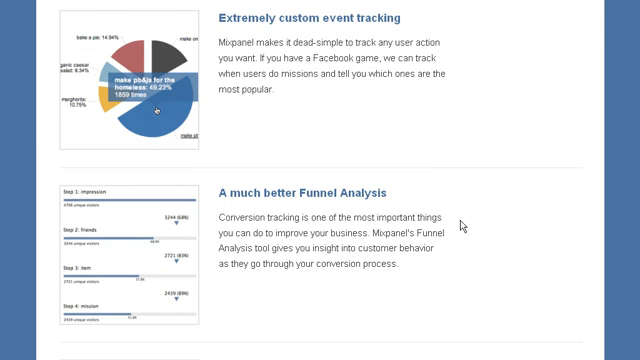
{"action": "scroll", "coordinate": [459, 222], "scroll_direction": "down", "scroll_amount": 5}
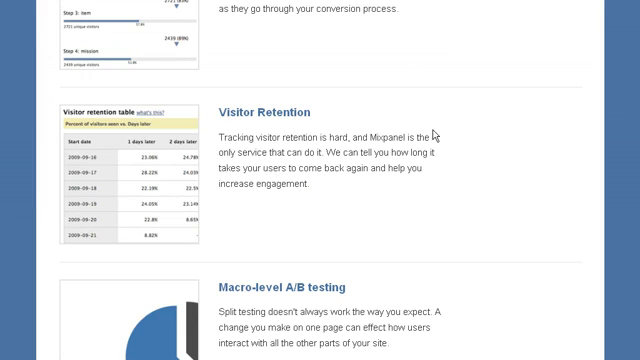
{"action": "scroll", "coordinate": [466, 140], "scroll_direction": "down", "scroll_amount": 2}
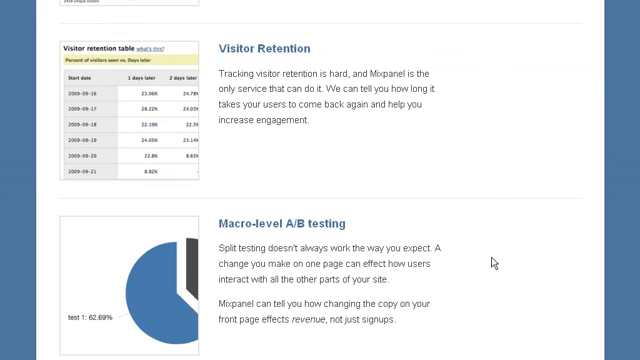
{"action": "scroll", "coordinate": [493, 262], "scroll_direction": "up", "scroll_amount": 2}
{"action": "scroll", "coordinate": [493, 262], "scroll_direction": "up", "scroll_amount": 4}
{"action": "scroll", "coordinate": [490, 258], "scroll_direction": "up", "scroll_amount": 4}
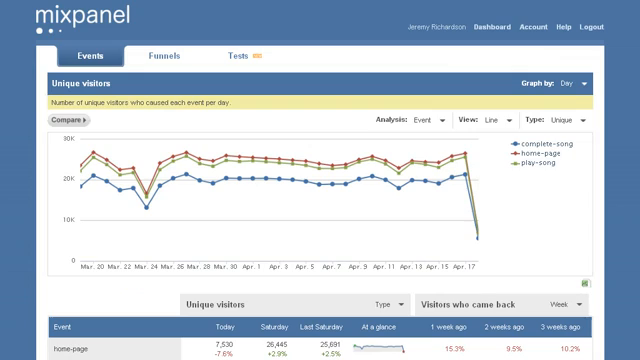
Review the available counting types in the Type dropdown without changing the selection.
{"action": "left_click", "coordinate": [568, 119]}
{"action": "left_click", "coordinate": [603, 165]}
{"action": "scroll", "coordinate": [611, 241], "scroll_direction": "down", "scroll_amount": 2}
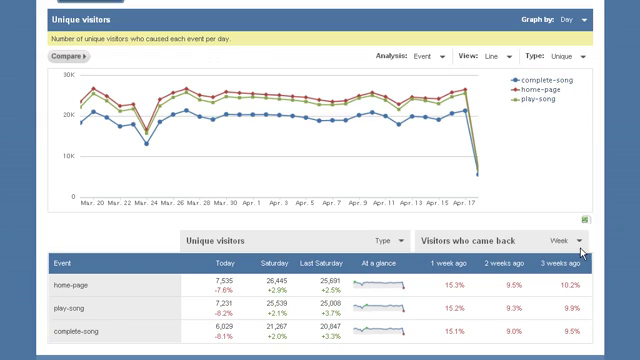
View play-song's detail page as a weekly Retention table of returning visitors.
{"action": "left_click", "coordinate": [79, 308]}
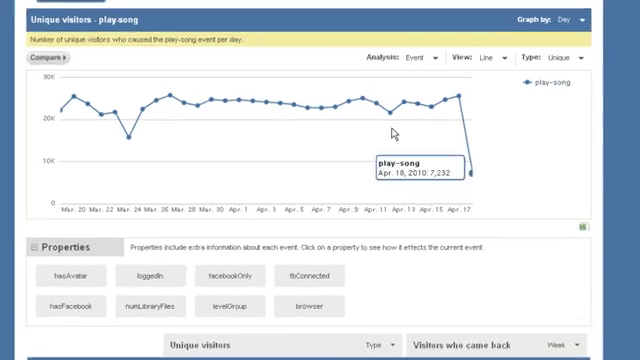
{"action": "left_click", "coordinate": [563, 56]}
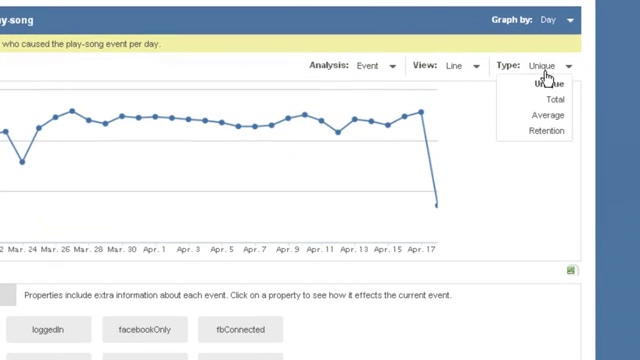
{"action": "left_click", "coordinate": [548, 130]}
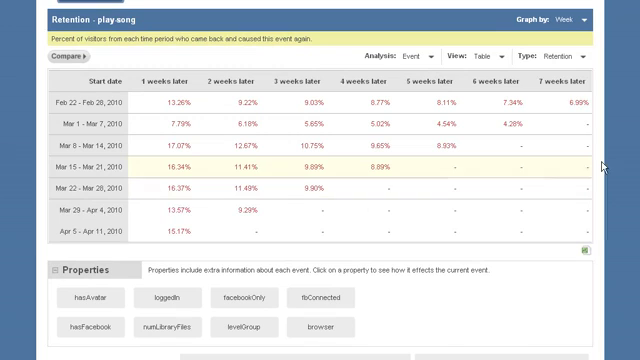
Show play-song as Unique visitors graphed by Day instead of weekly retention.
{"action": "left_click", "coordinate": [565, 57]}
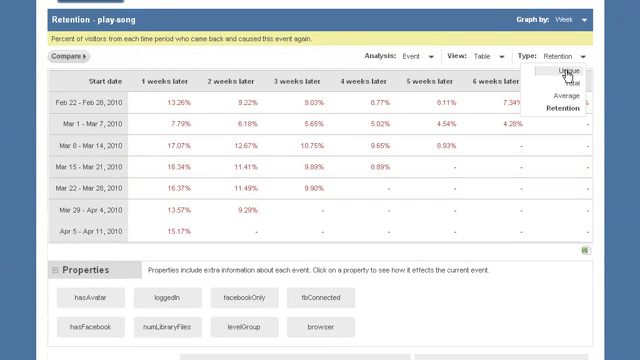
{"action": "left_click", "coordinate": [567, 70]}
{"action": "left_click", "coordinate": [575, 20]}
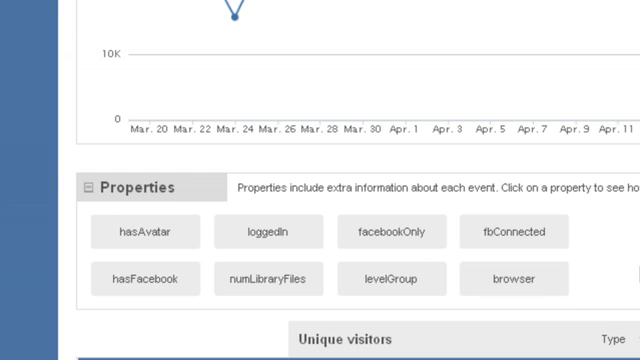
Split play-song by fbConnected and show the Average count per visitor for yes and no.
{"action": "left_click", "coordinate": [520, 244]}
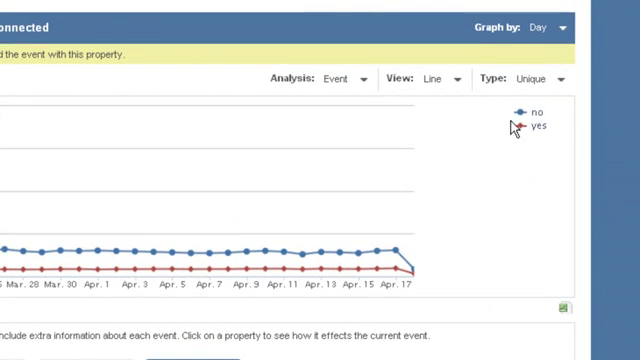
{"action": "left_click", "coordinate": [565, 56]}
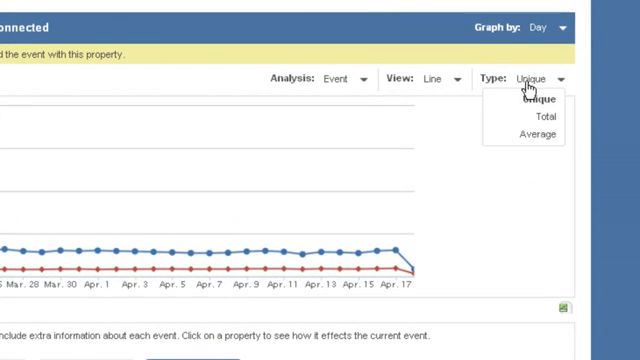
{"action": "left_click", "coordinate": [538, 134]}
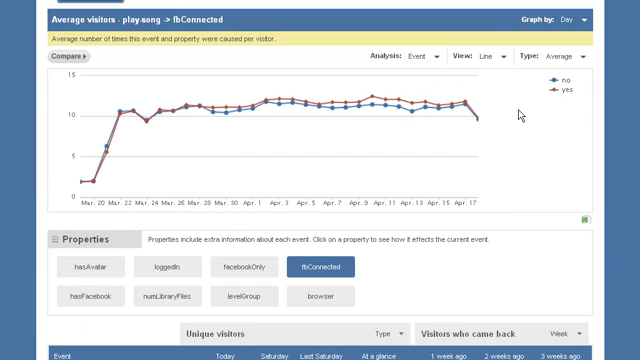
{"action": "scroll", "coordinate": [522, 109], "scroll_direction": "up", "scroll_amount": 2}
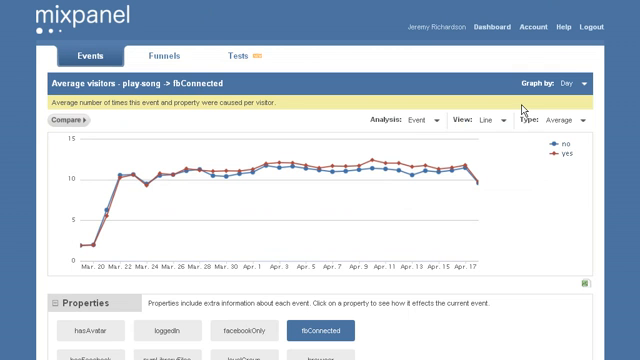
View the Upload song funnel's step conversion details from the Funnels overview.
{"action": "left_click", "coordinate": [173, 58]}
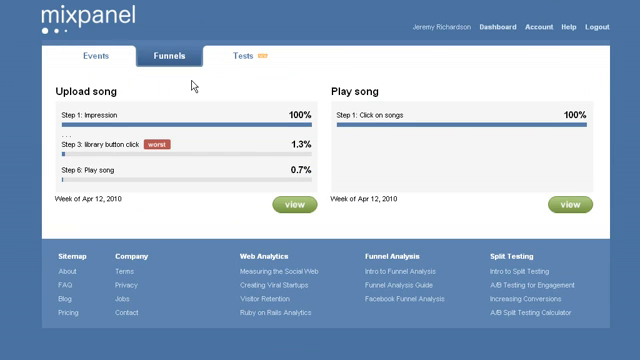
{"action": "left_click", "coordinate": [224, 122]}
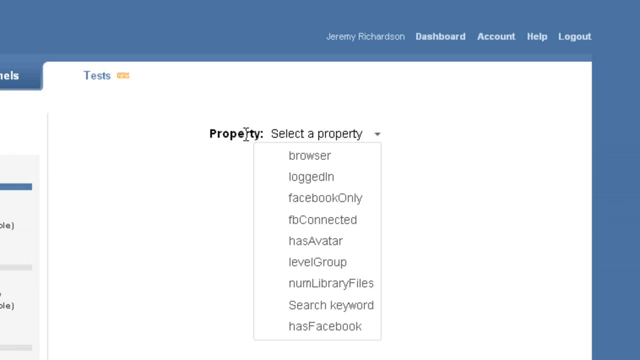
{"action": "left_click", "coordinate": [344, 135]}
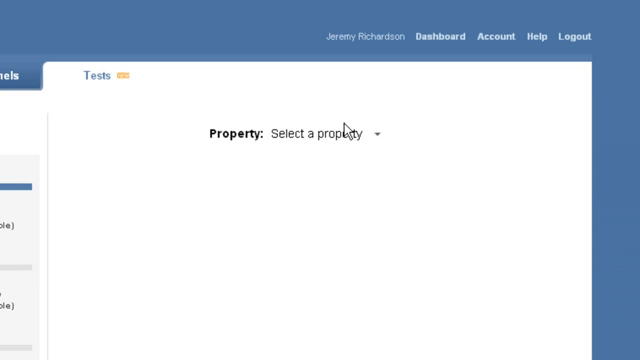
{"action": "left_click", "coordinate": [300, 133]}
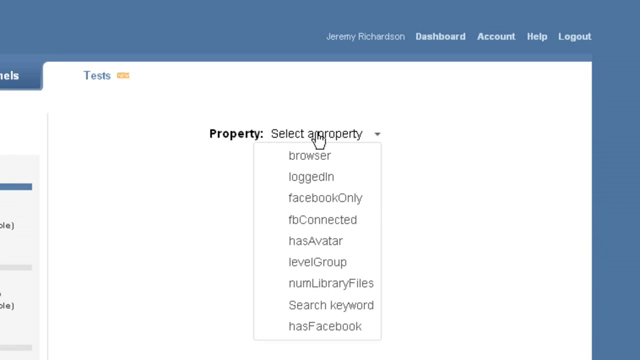
Break the Upload song funnel down by hasAvatar into False and True rows.
{"action": "left_click", "coordinate": [322, 241]}
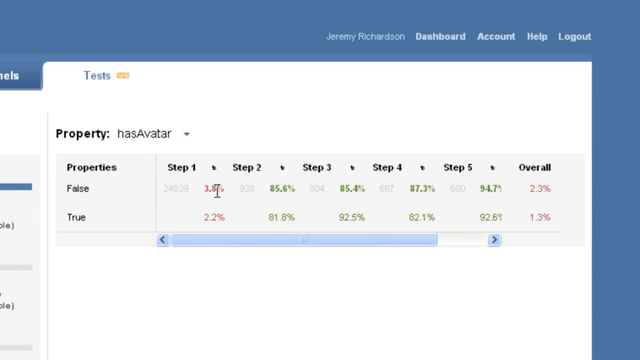
{"action": "mouse_move", "coordinate": [340, 188]}
{"action": "double_click", "coordinate": [316, 188]}
{"action": "left_click", "coordinate": [335, 203]}
Run the suggested fbConnected test comparing yes and no segments across all events.
{"action": "left_click", "coordinate": [107, 80]}
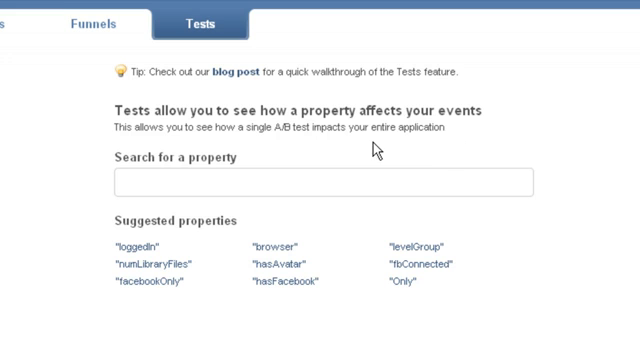
{"action": "left_click", "coordinate": [436, 271]}
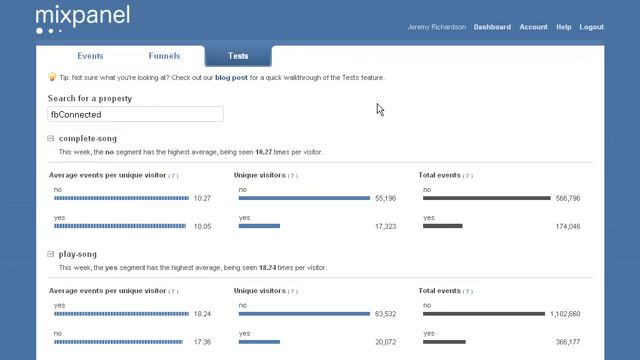
{"action": "scroll", "coordinate": [379, 108], "scroll_direction": "down", "scroll_amount": 2}
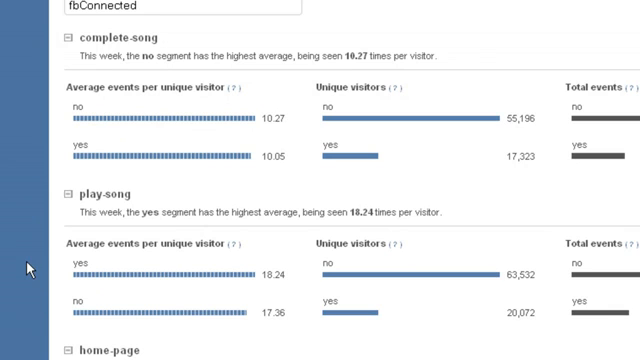
{"action": "scroll", "coordinate": [28, 250], "scroll_direction": "down", "scroll_amount": 2}
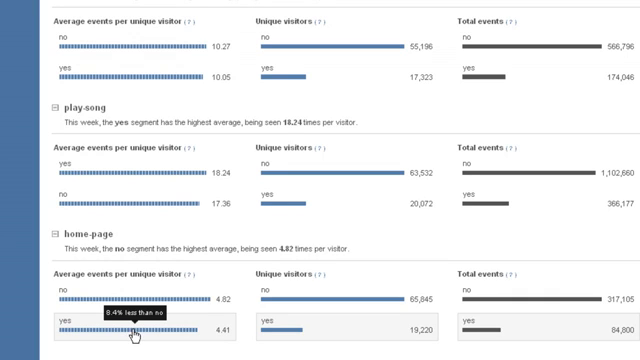
{"action": "mouse_move", "coordinate": [134, 298]}
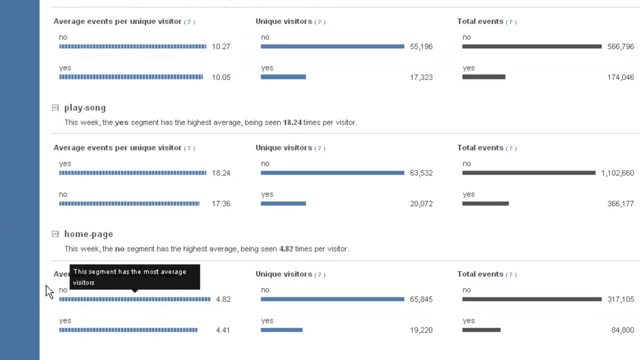
{"action": "scroll", "coordinate": [37, 260], "scroll_direction": "up", "scroll_amount": 5}
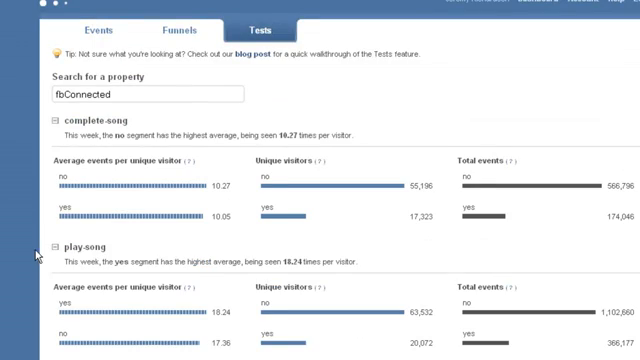
{"action": "scroll", "coordinate": [37, 200], "scroll_direction": "up", "scroll_amount": 3}
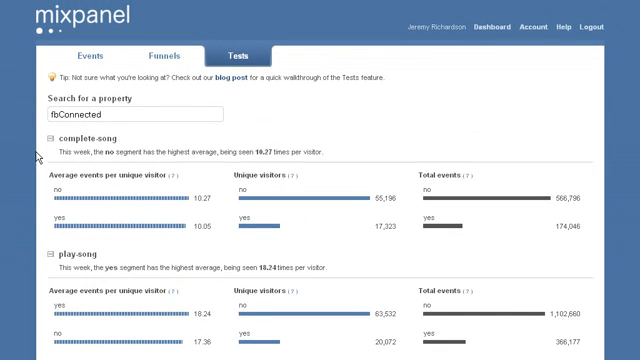